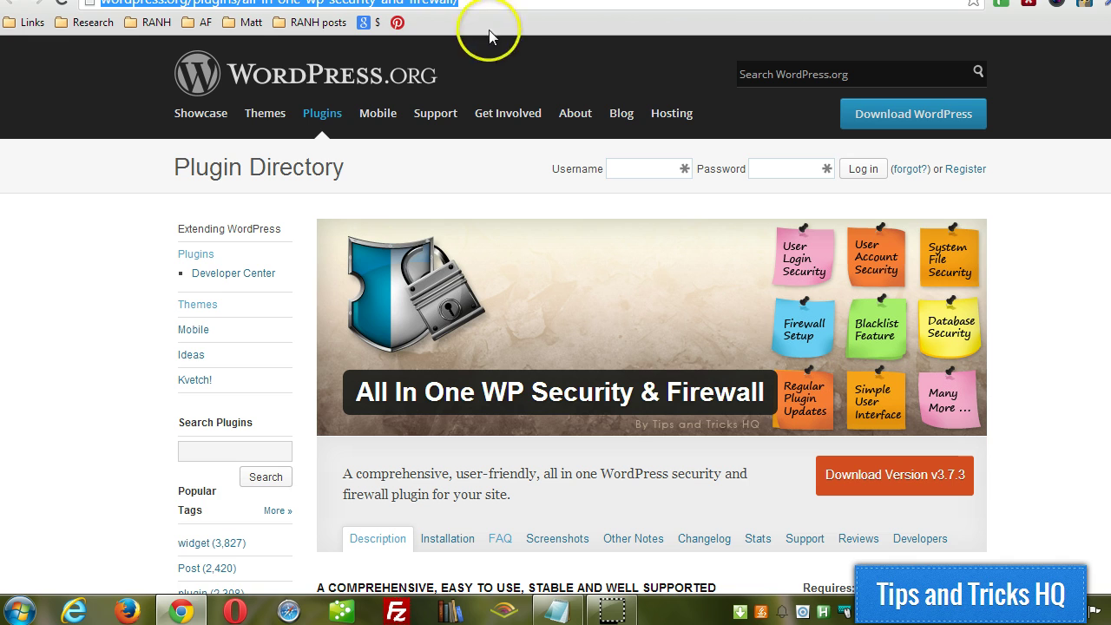
- Download the All In One WP Security & Firewall v3.7.3 zip from its directory page
click(879, 484)
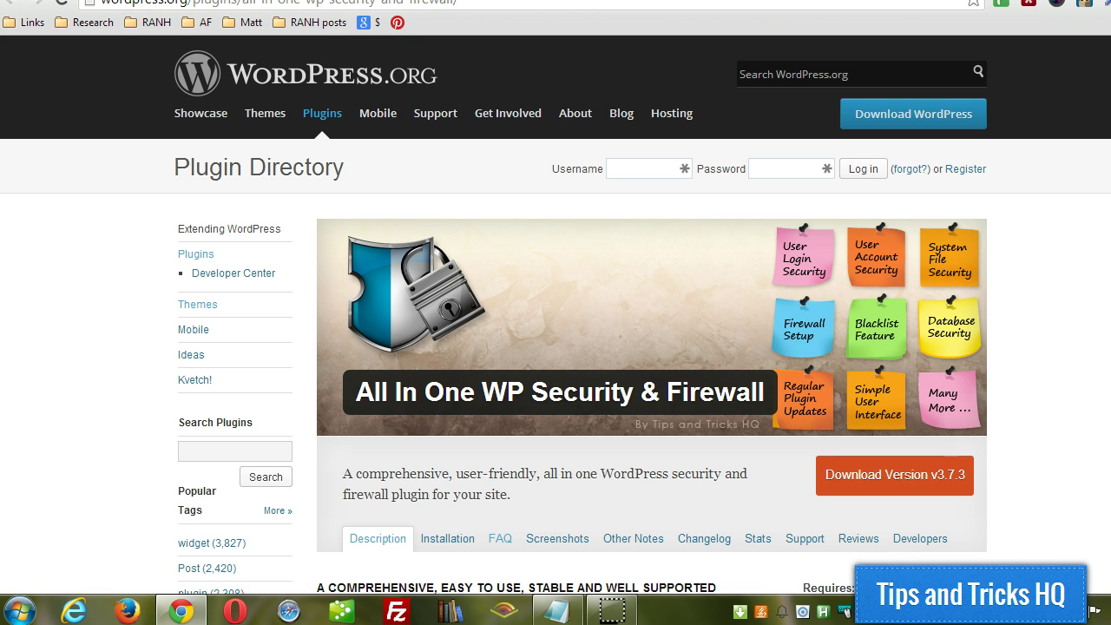
- Upload all-in-one-wp-security-and-firewall.zip through Plugins > Add New > Upload and install it
key(ctrl+Tab)
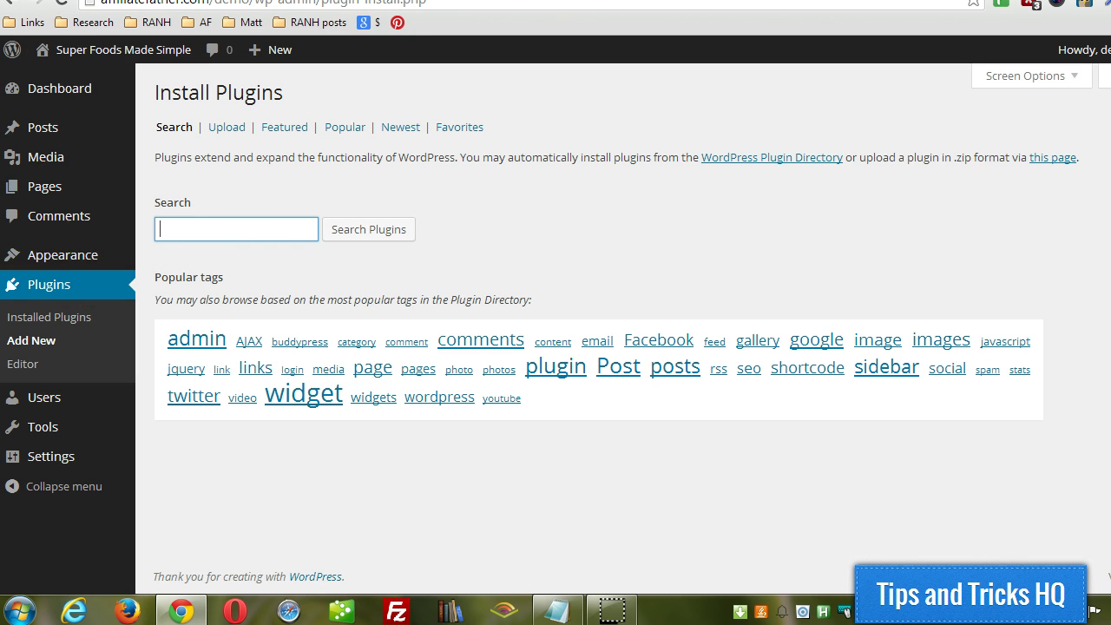
click(225, 128)
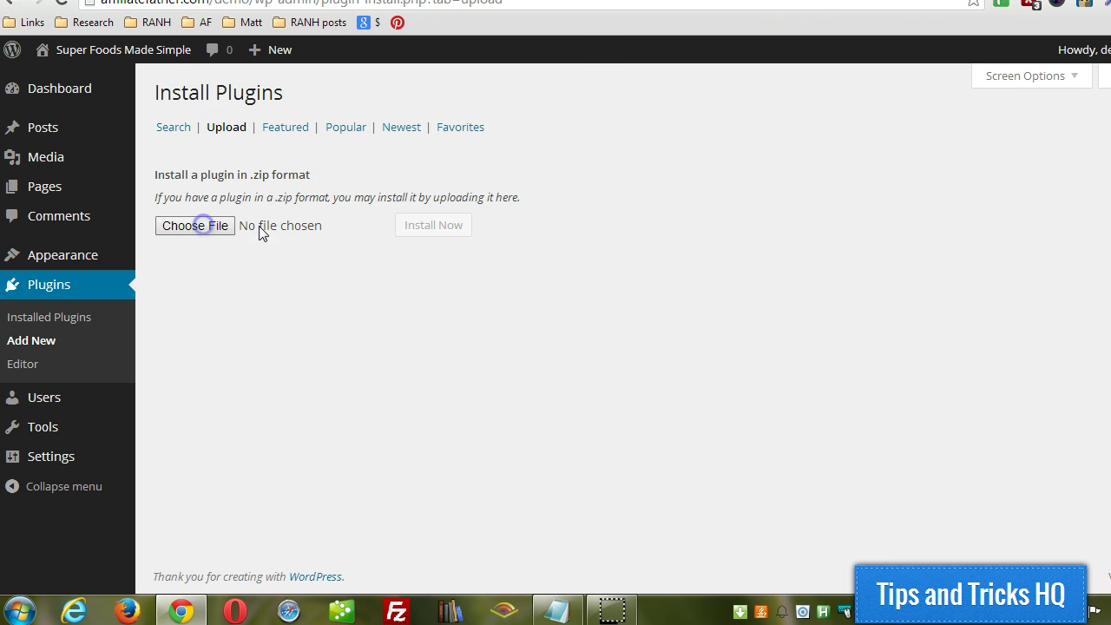
click(203, 225)
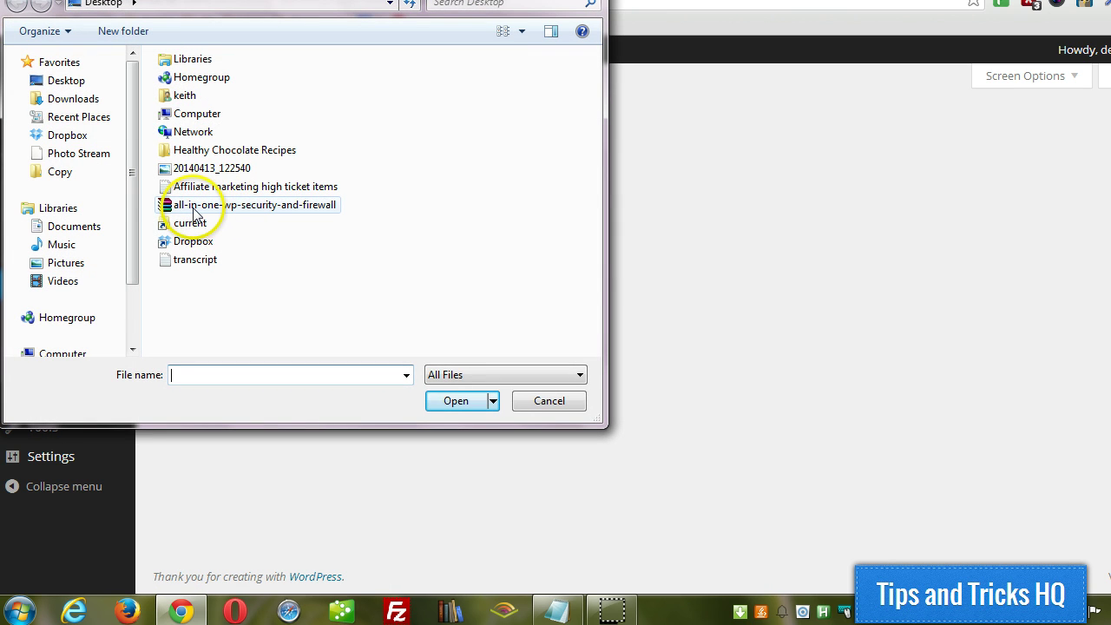
double_click(285, 208)
click(426, 226)
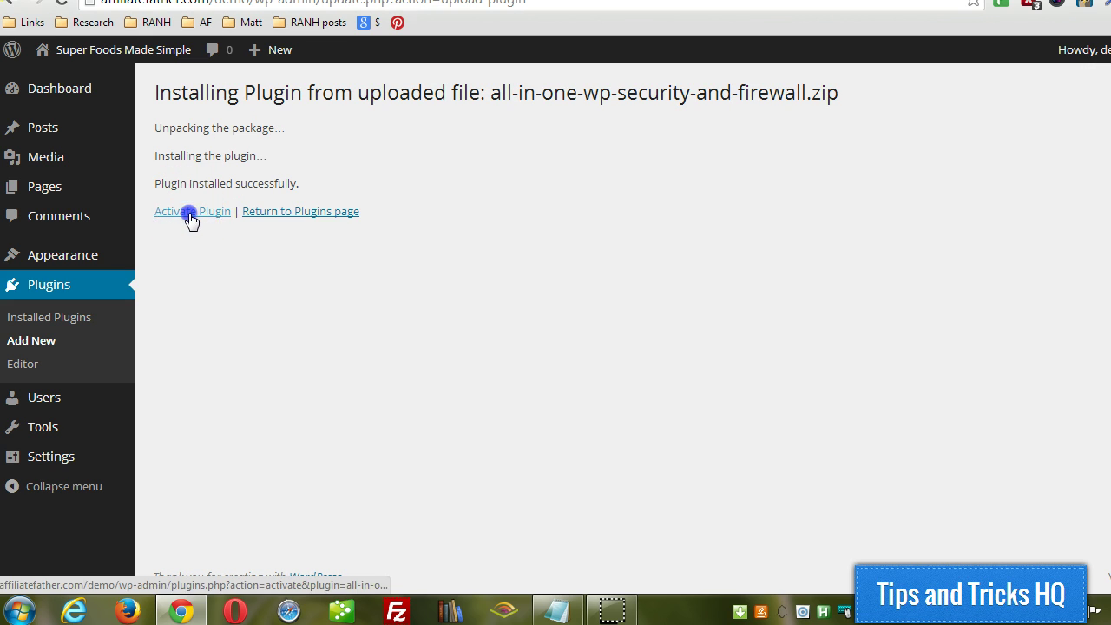
- Activate the plugin, then go from the WP Security Dashboard to the Basic Firewall settings
click(188, 213)
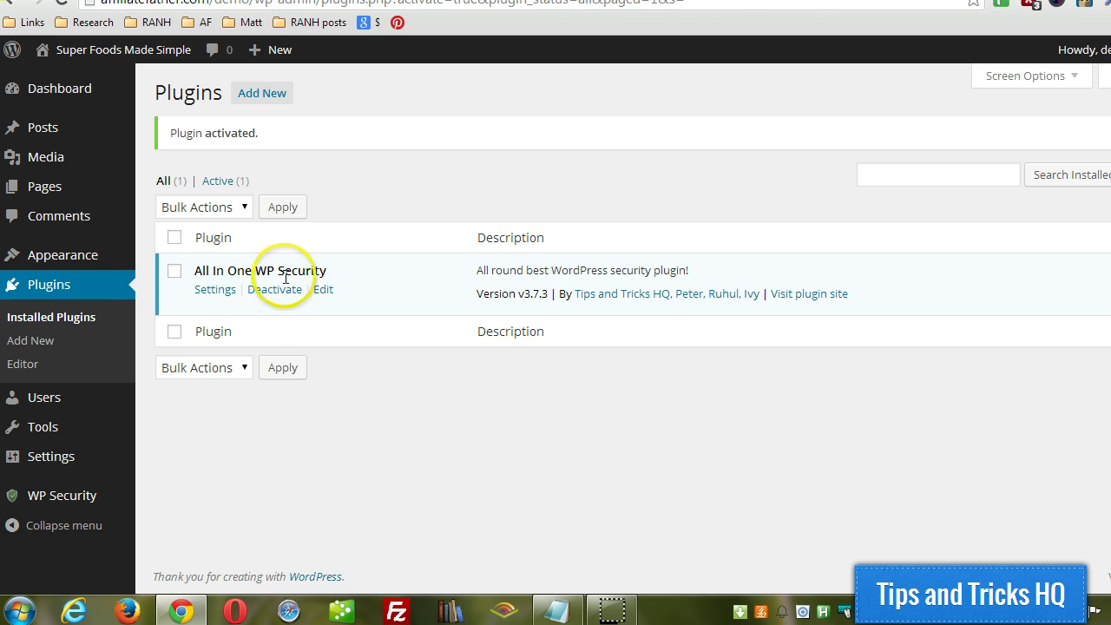
mouse_move(56, 494)
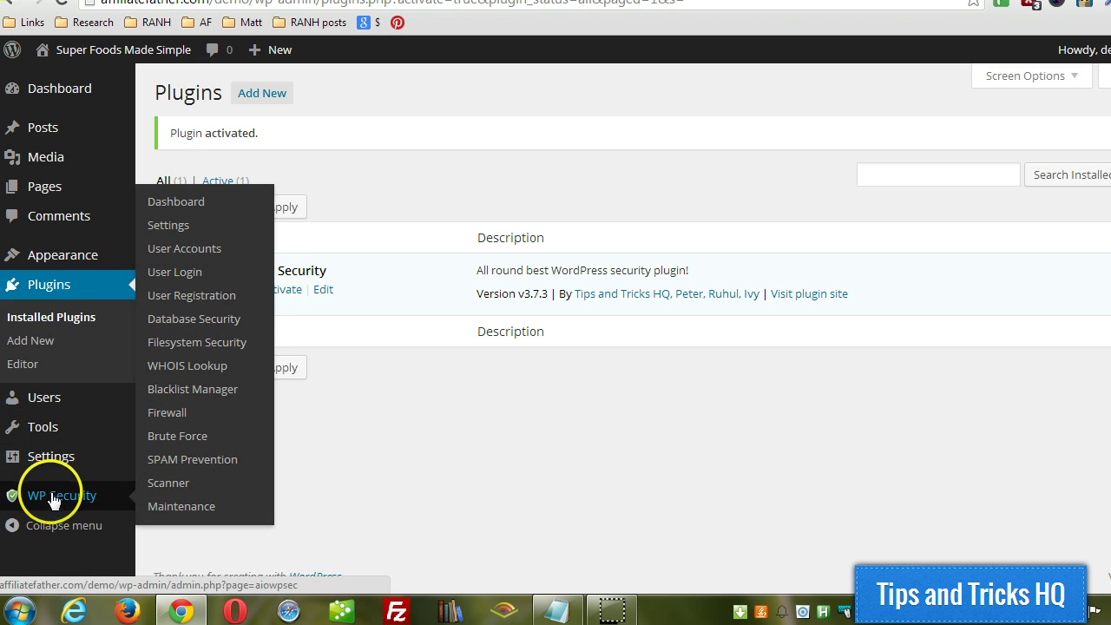
click(166, 208)
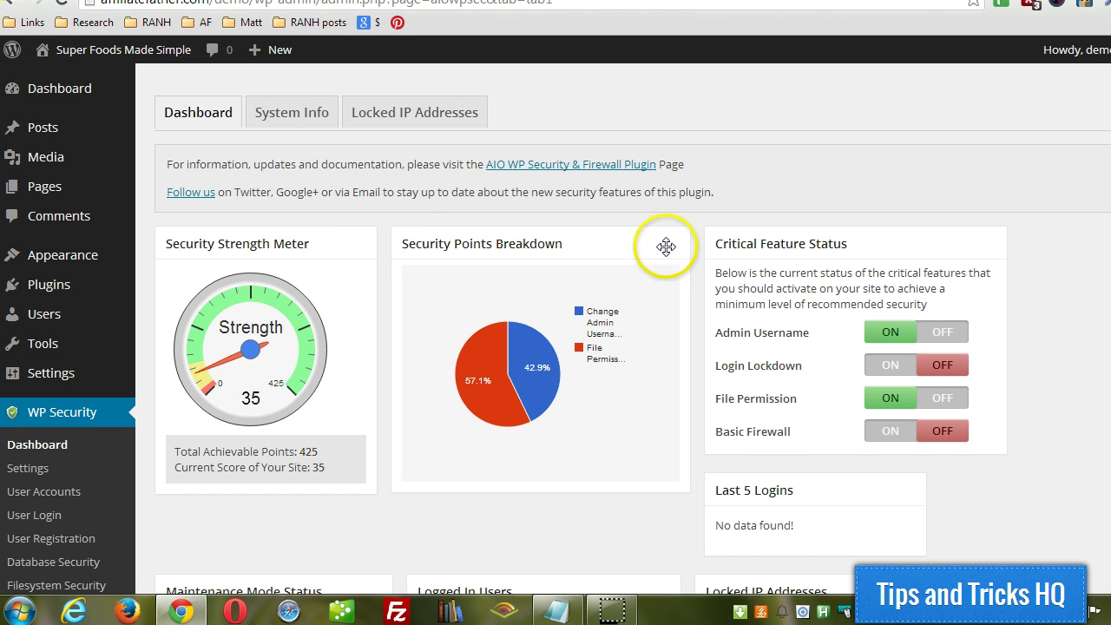
scroll(665, 248, down, 1)
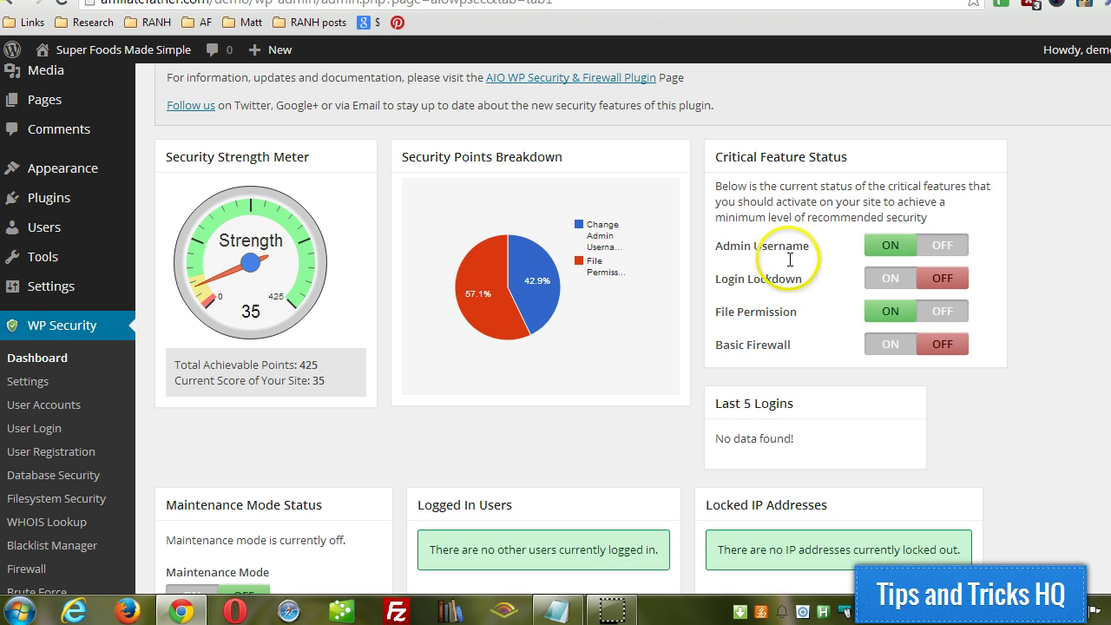
scroll(885, 256, down, 1)
click(890, 295)
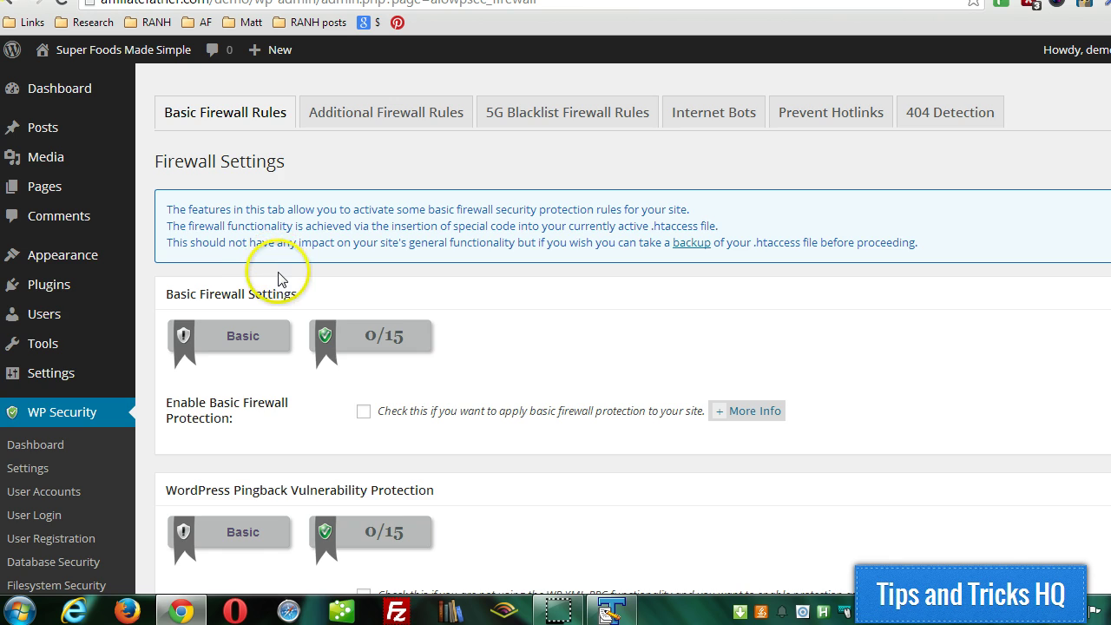
- Read the Basic Firewall Rules intro note, highlighting its .htaccess mention
scroll(273, 273, down, 1)
scroll(290, 257, down, 1)
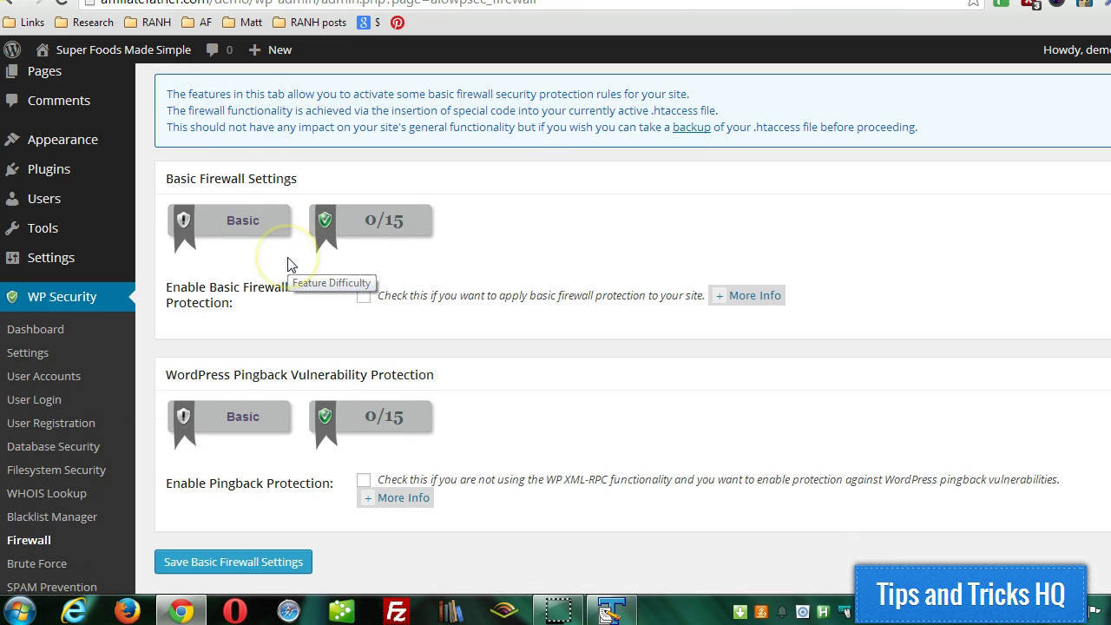
scroll(364, 261, up, 2)
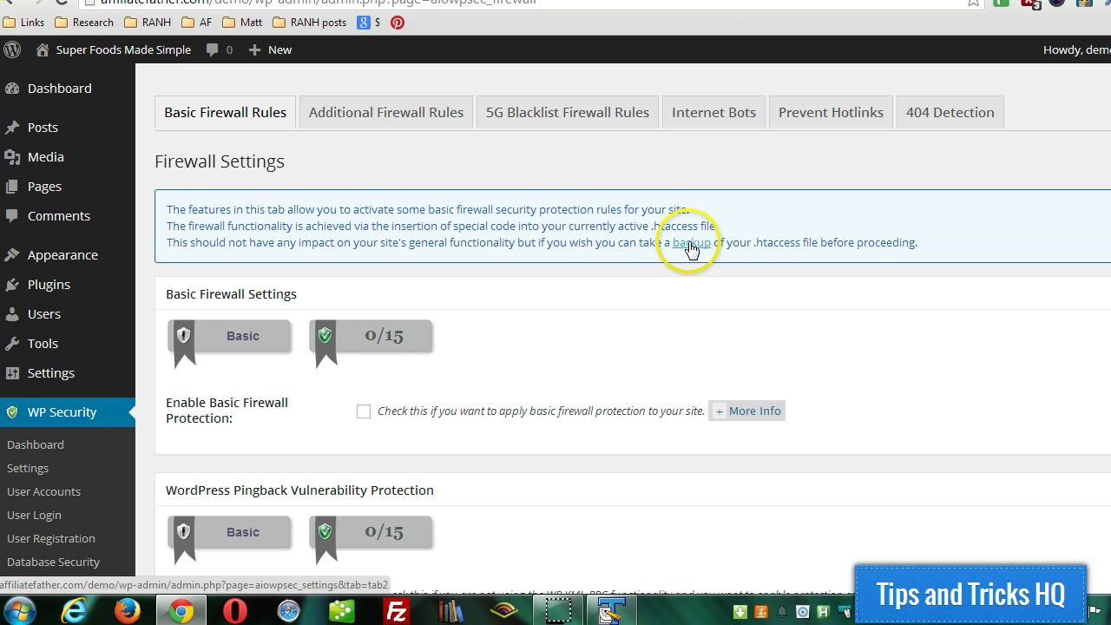
drag(753, 243, 795, 243)
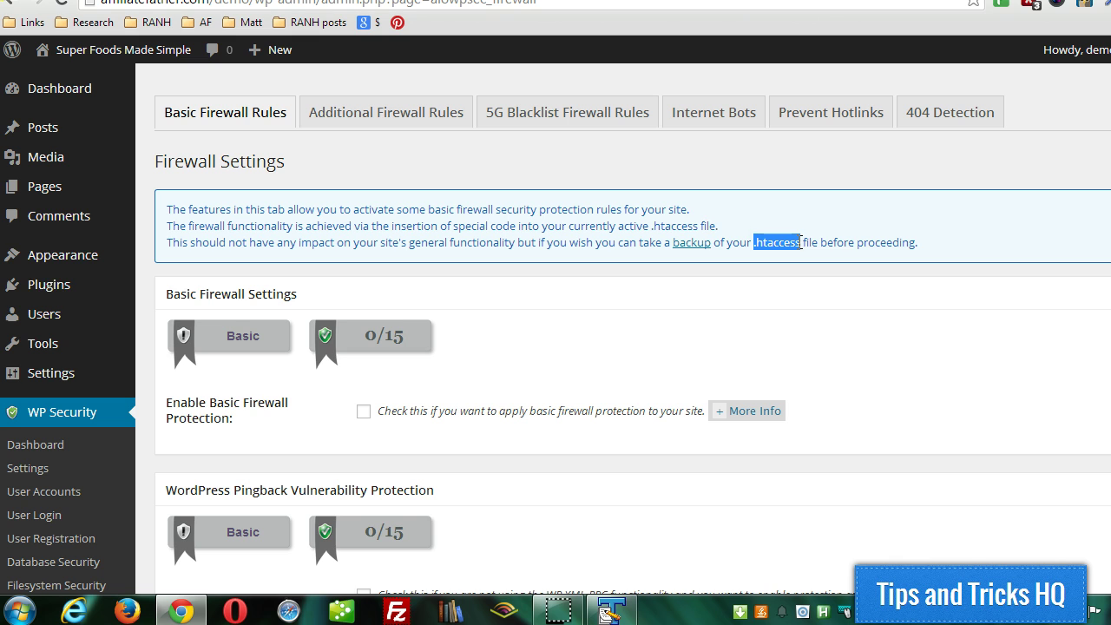
- Tick Enable Pingback Protection, toggling Enable Basic Firewall Protection on and back off
scroll(494, 257, down, 1)
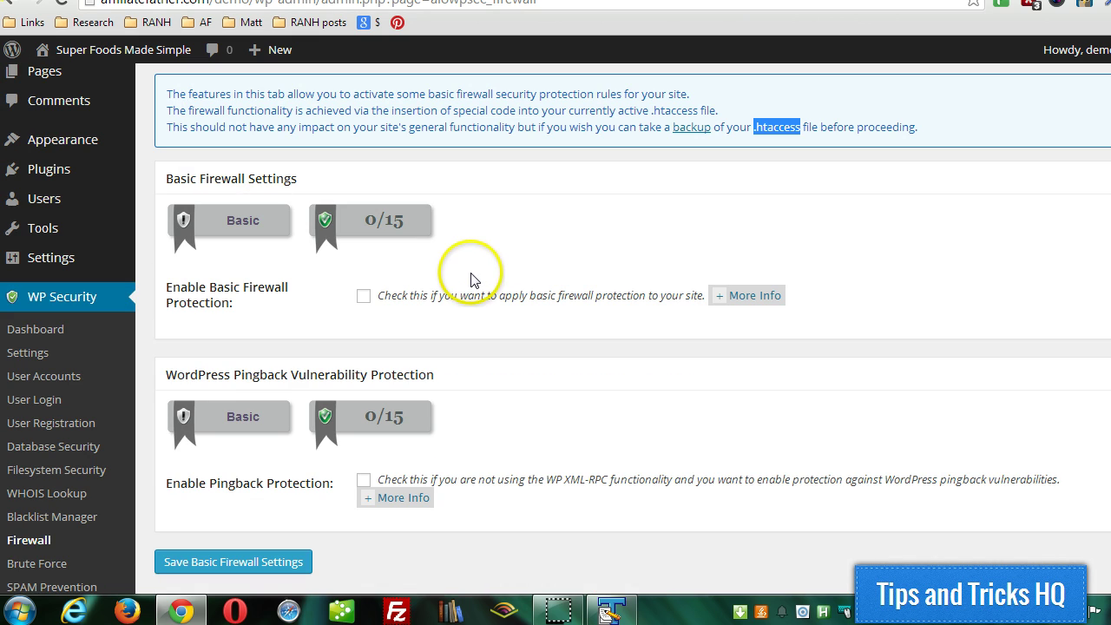
scroll(437, 293, down, 1)
click(363, 238)
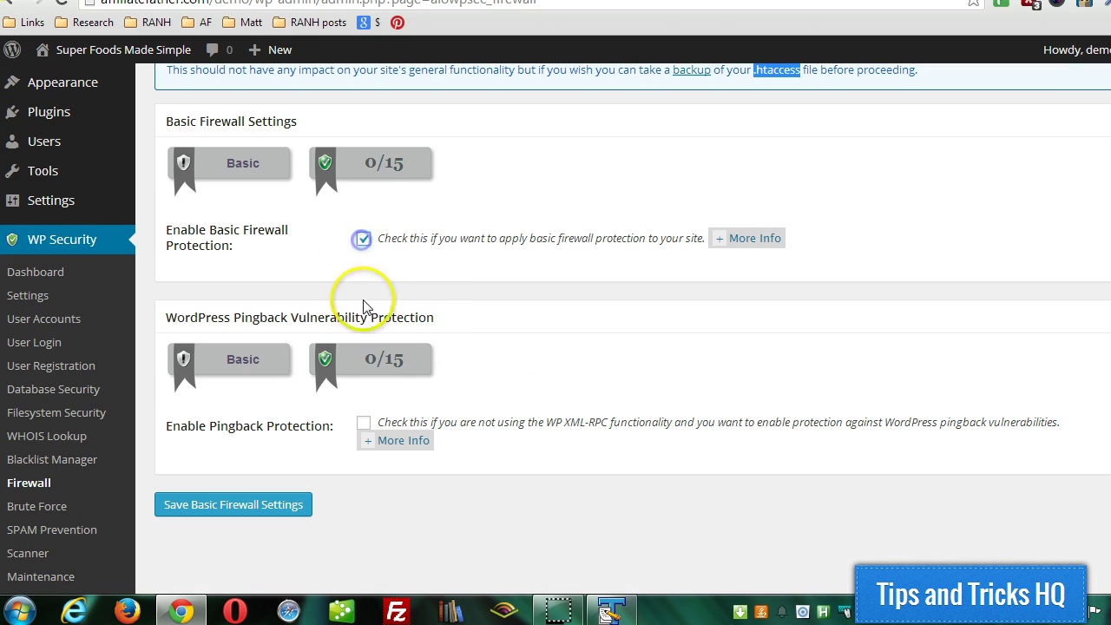
click(364, 422)
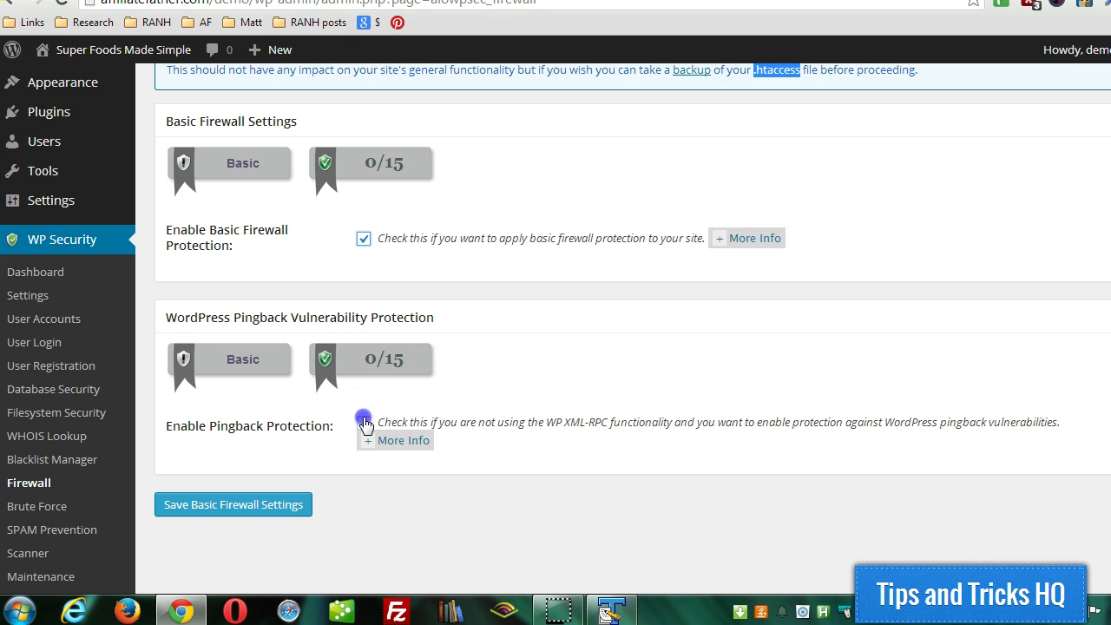
click(363, 240)
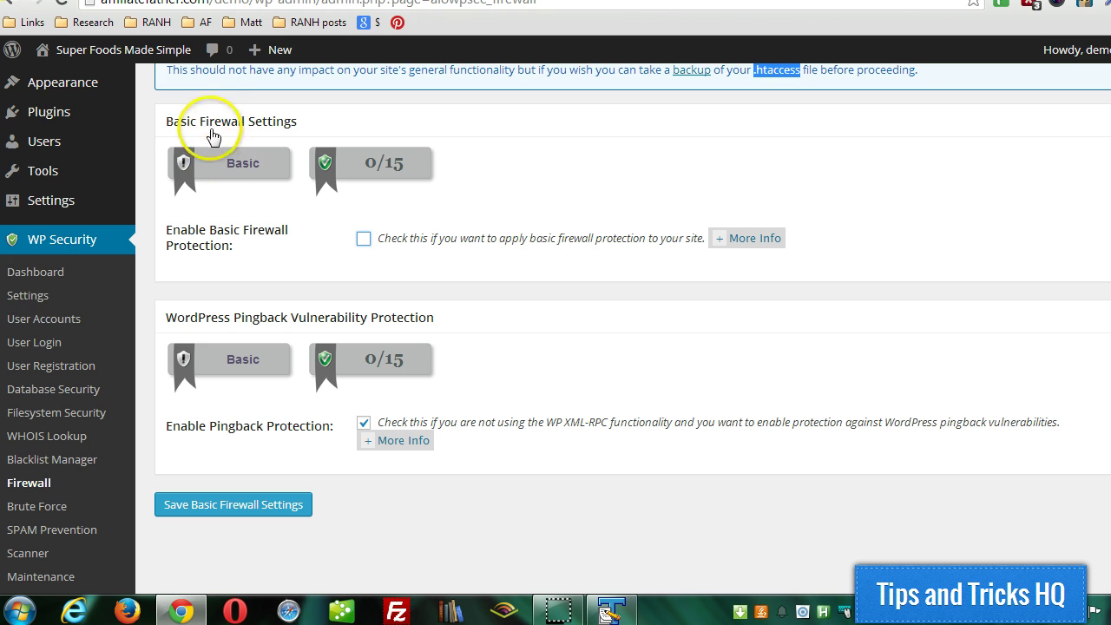
- Review the basic firewall info on .htaccess and wp-config.php protection, then tick Enable Basic Firewall Protection
click(725, 243)
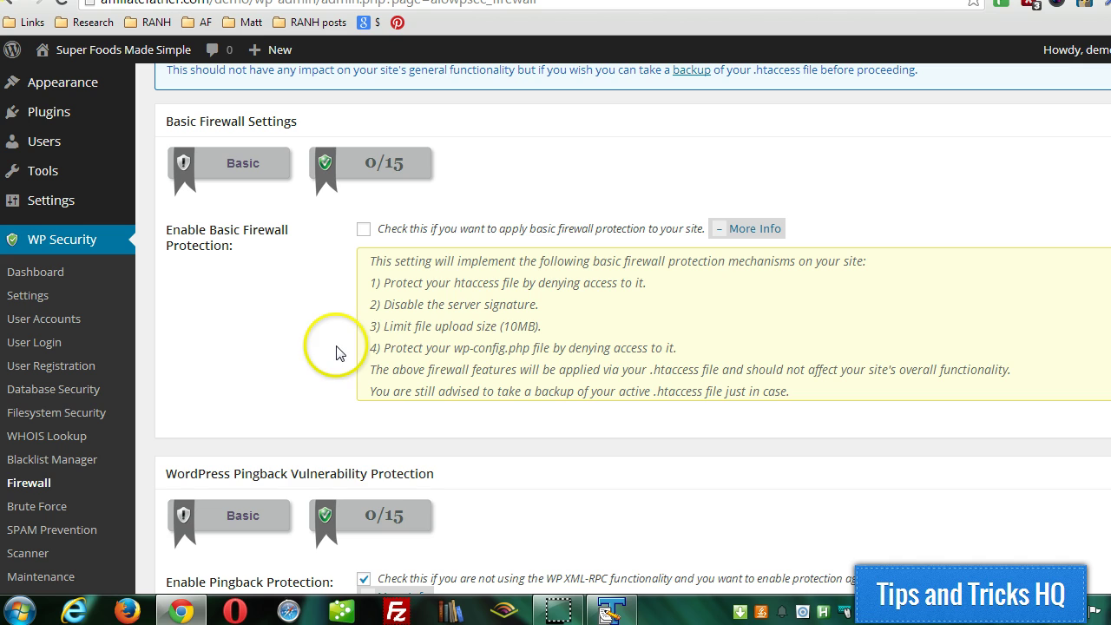
drag(454, 282, 532, 283)
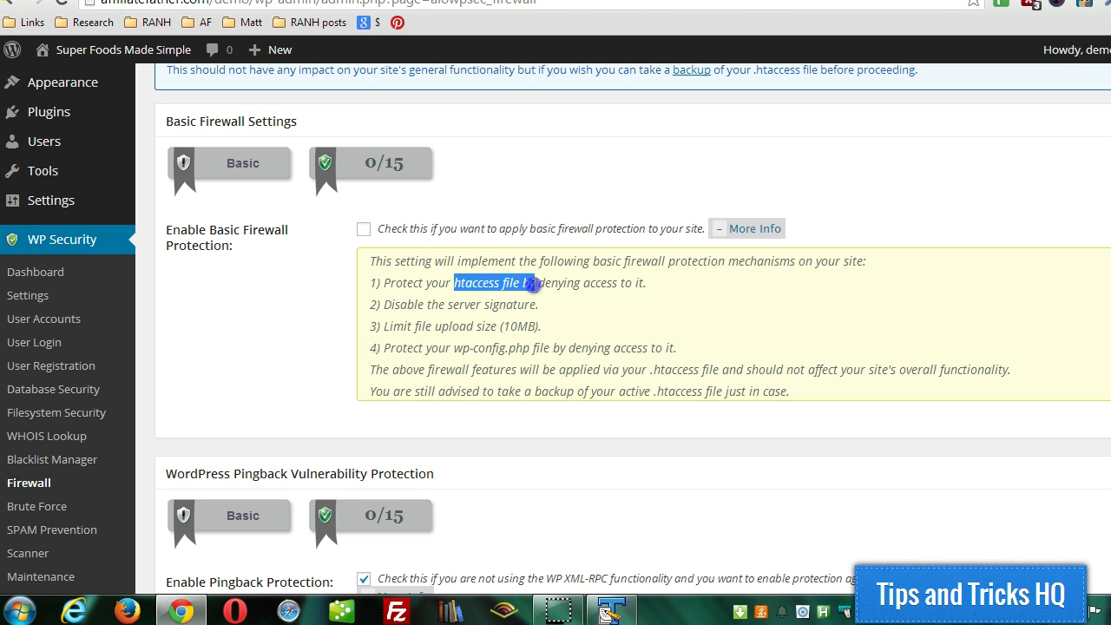
click(482, 348)
drag(482, 348, 525, 348)
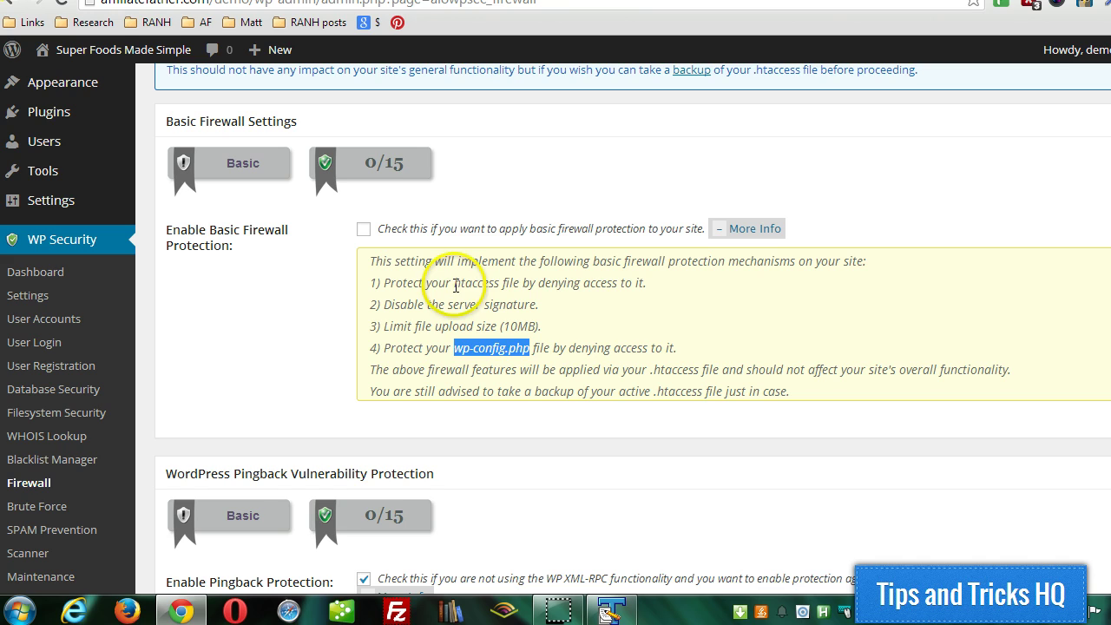
drag(454, 283, 466, 283)
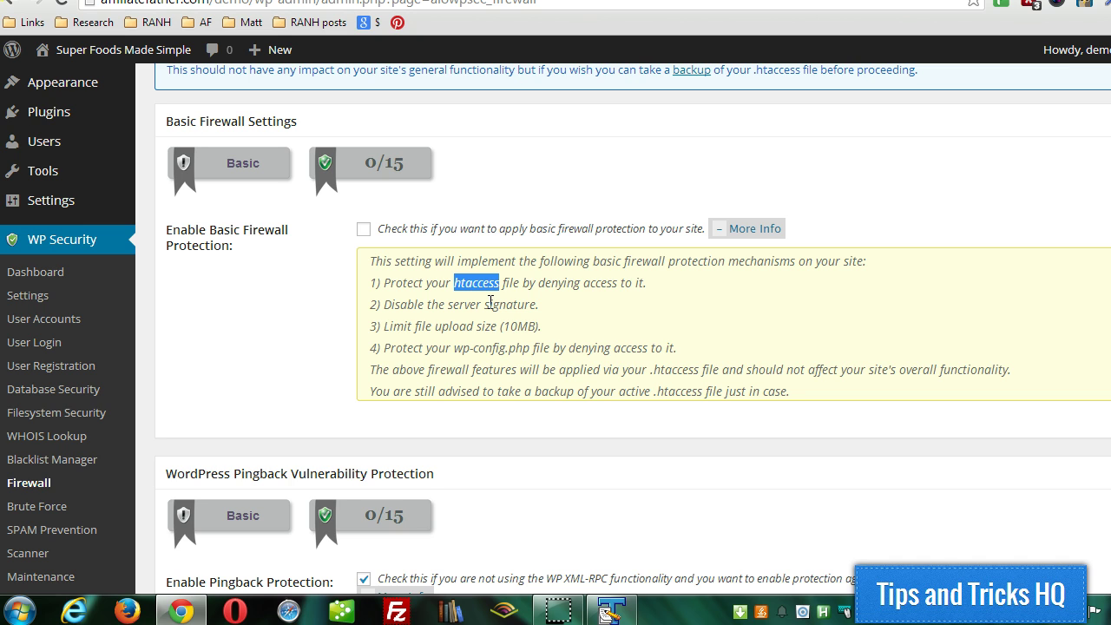
click(364, 229)
scroll(342, 289, down, 3)
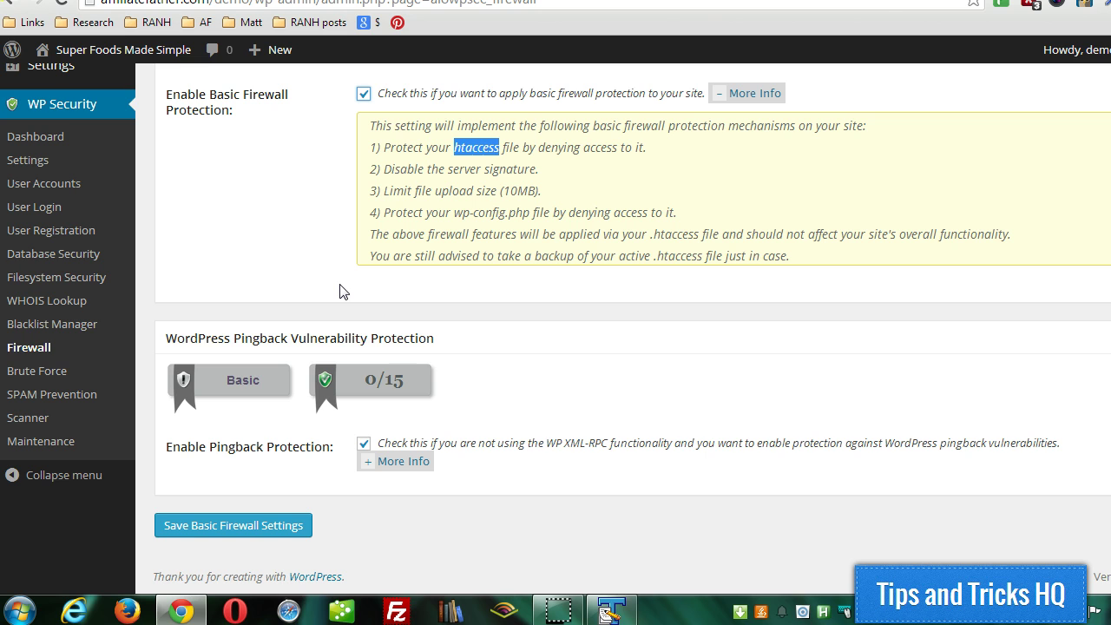
- Expand the pingback protection More Info and highlight its Denial of Service warning
click(406, 463)
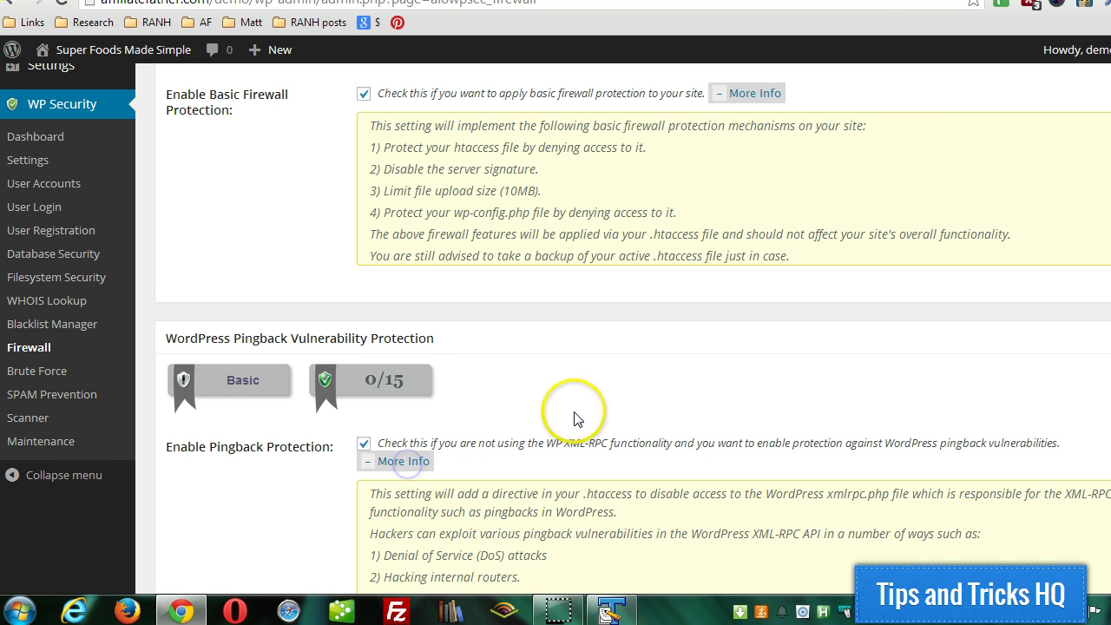
scroll(564, 400, down, 3)
click(581, 327)
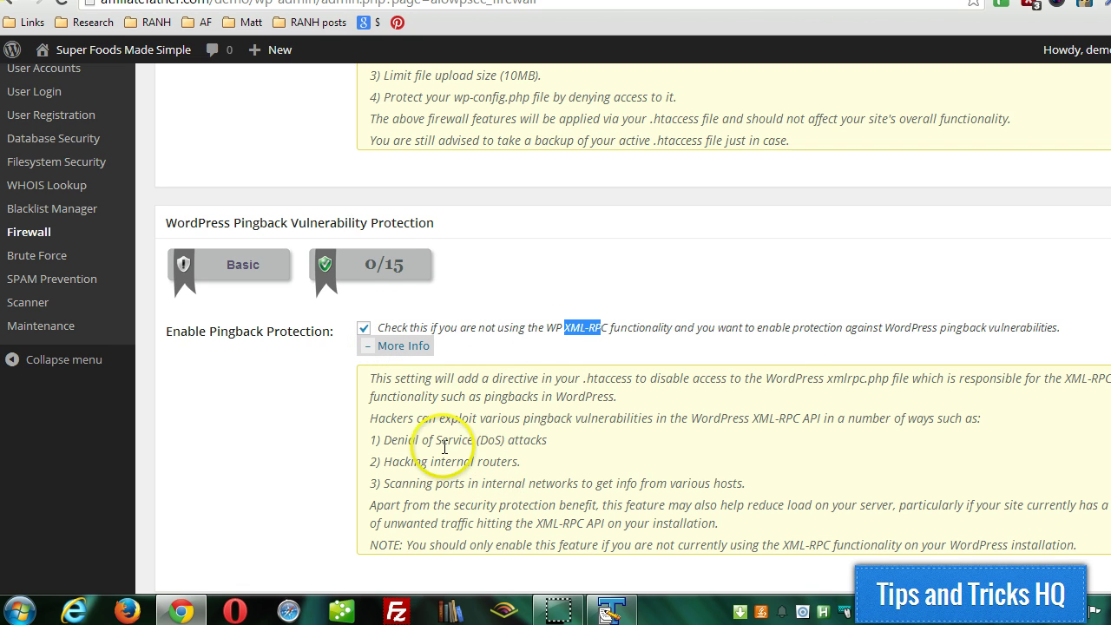
click(388, 440)
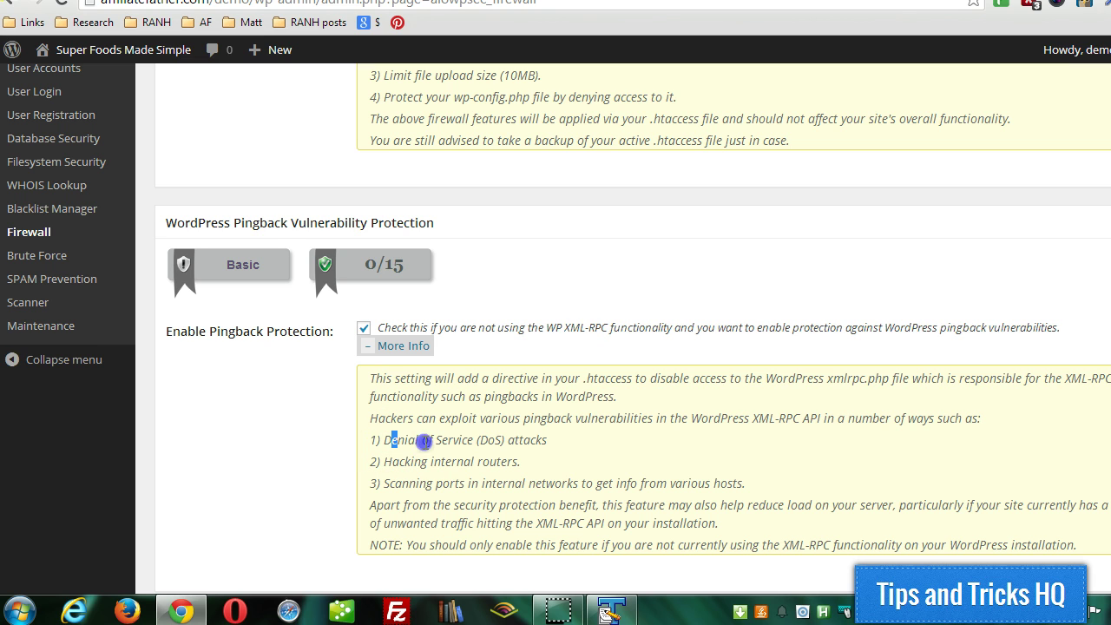
drag(424, 441, 482, 440)
- Save the basic firewall and pingback settings
scroll(598, 421, down, 2)
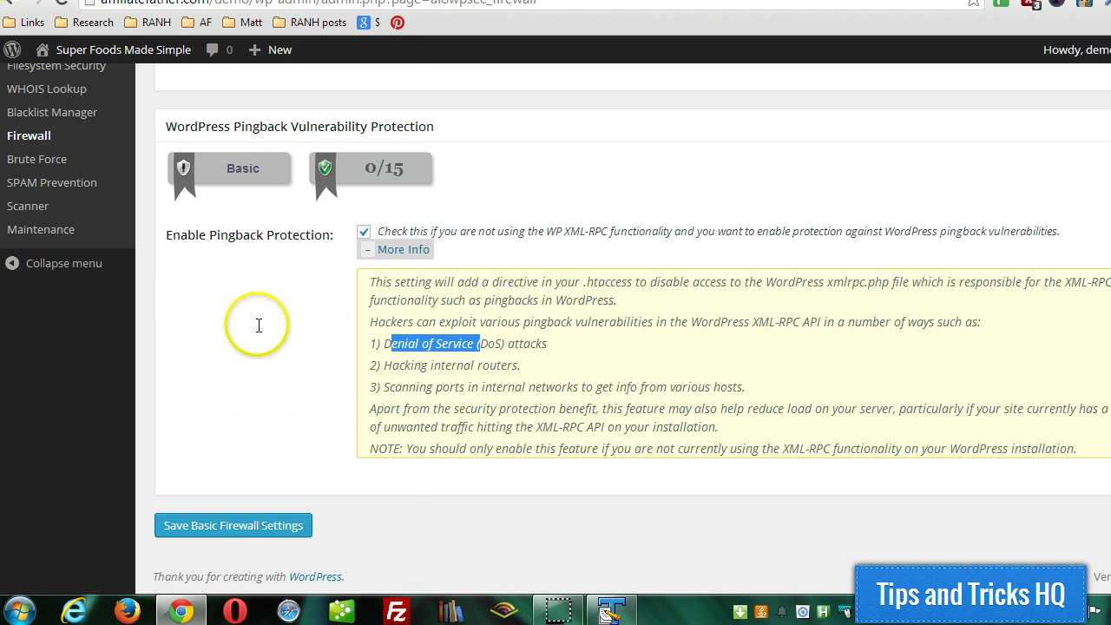
scroll(255, 323, up, 2)
scroll(257, 325, down, 2)
click(213, 524)
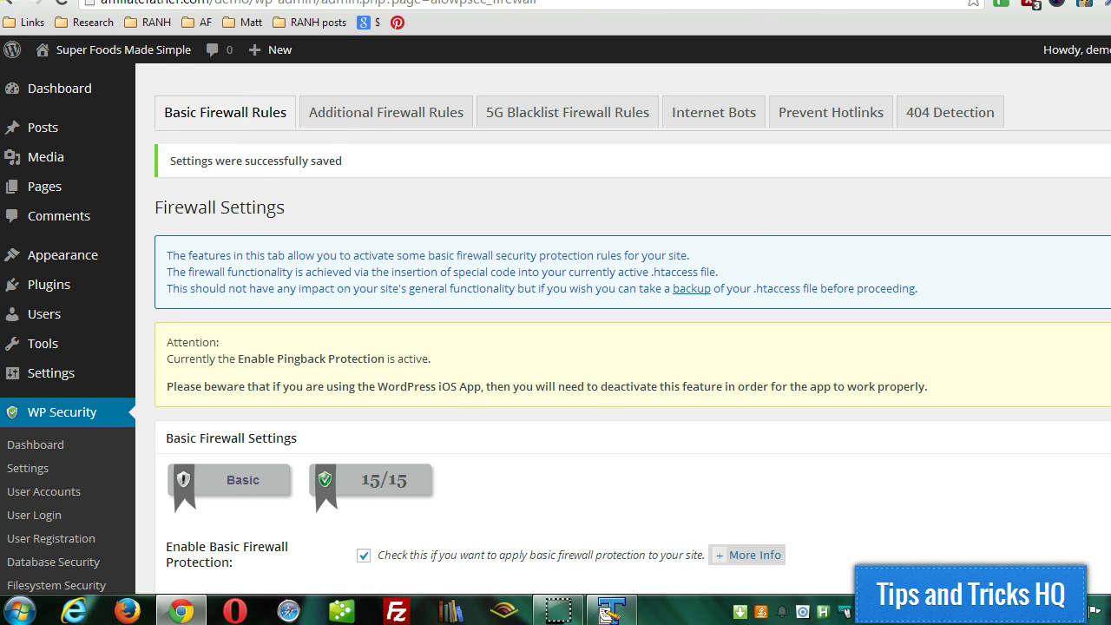
- Switch to the Additional Firewall Rules tab
click(372, 119)
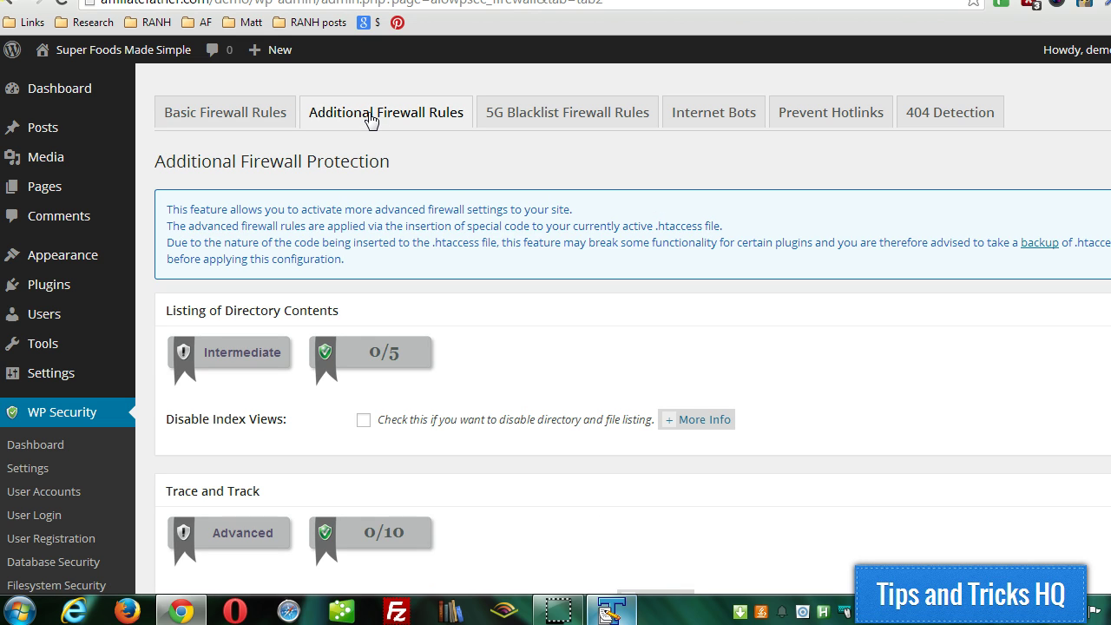
click(346, 150)
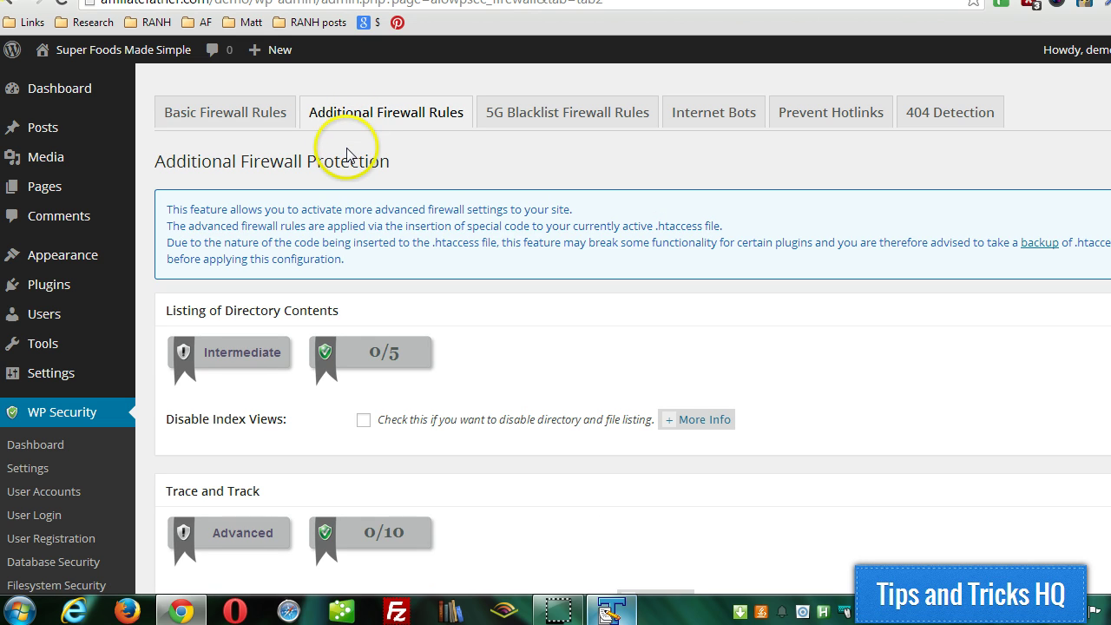
click(283, 165)
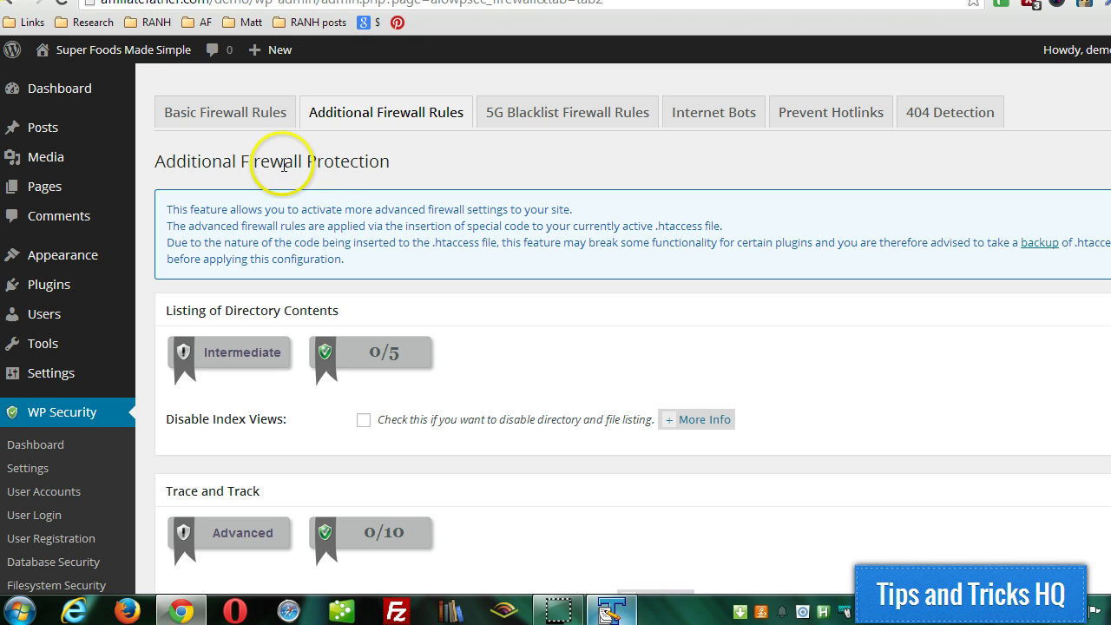
click(360, 195)
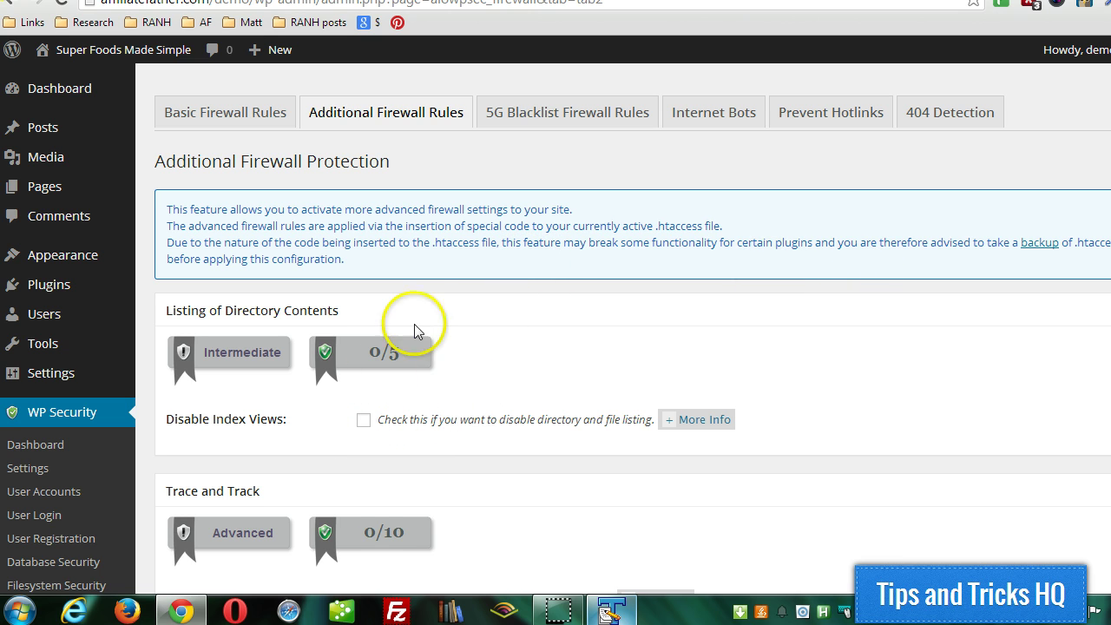
- Show and hide the Disable Index Views explanation, then scroll through the remaining unticked options
scroll(418, 320, down, 1)
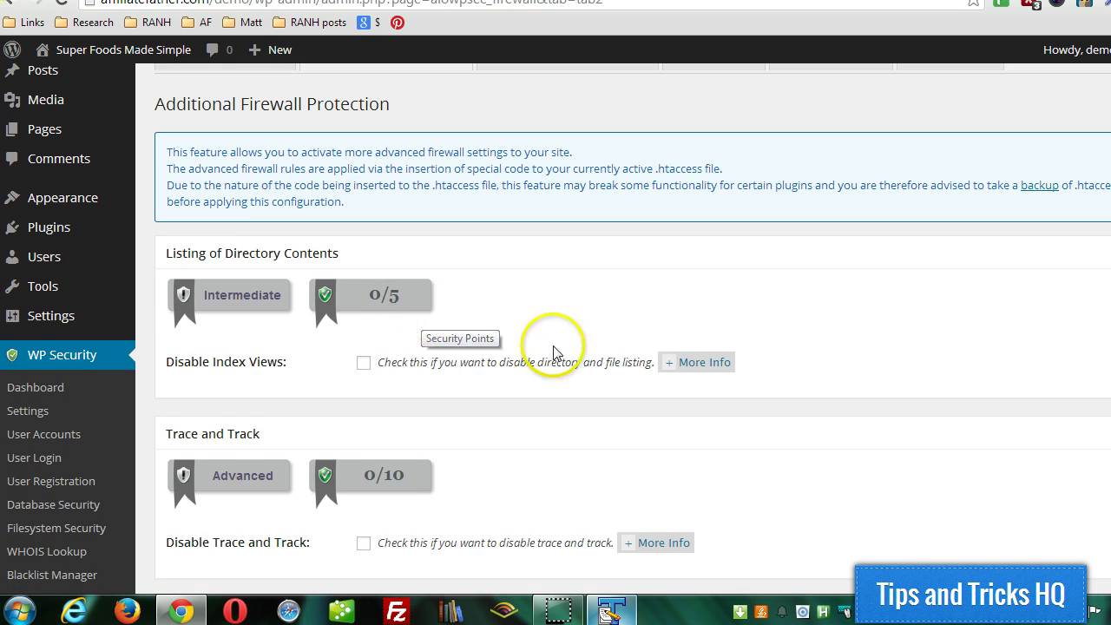
click(672, 363)
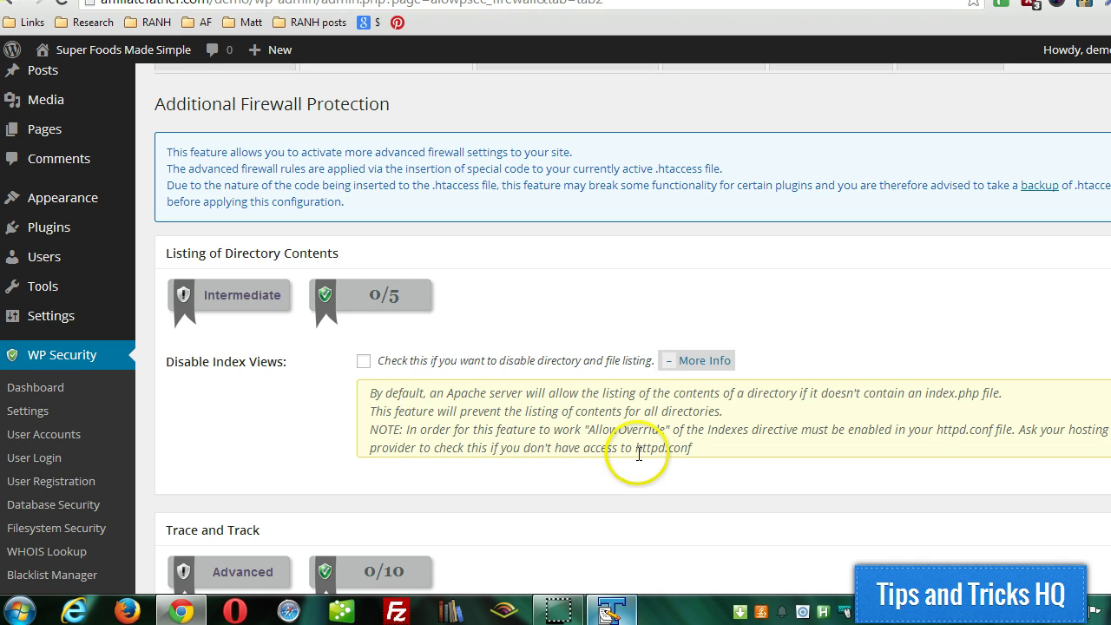
click(667, 361)
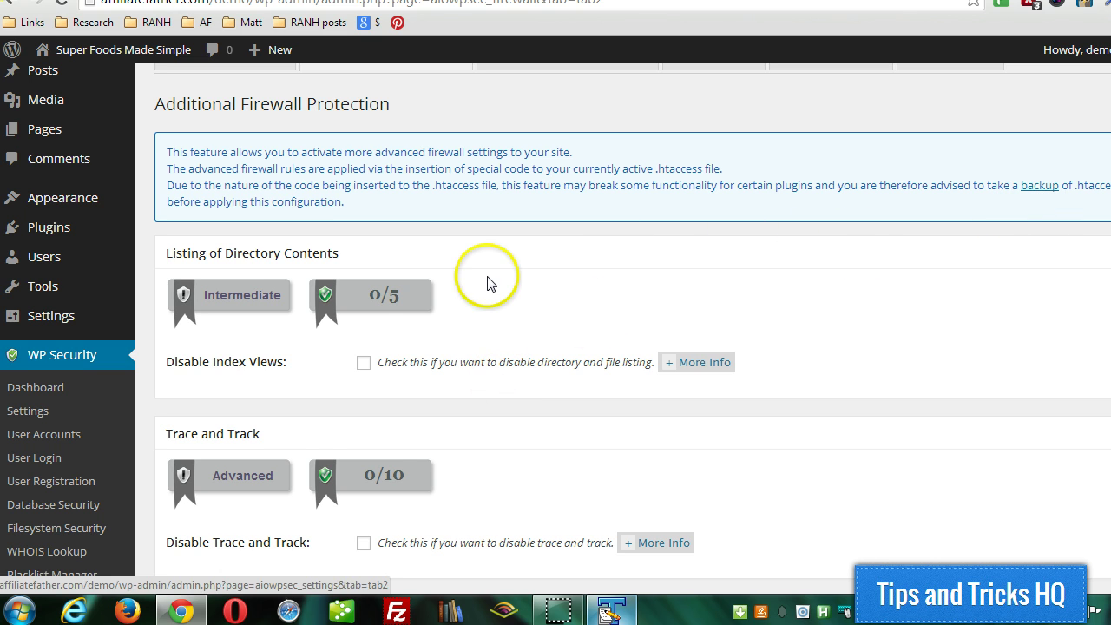
scroll(469, 286, down, 1)
scroll(448, 289, down, 2)
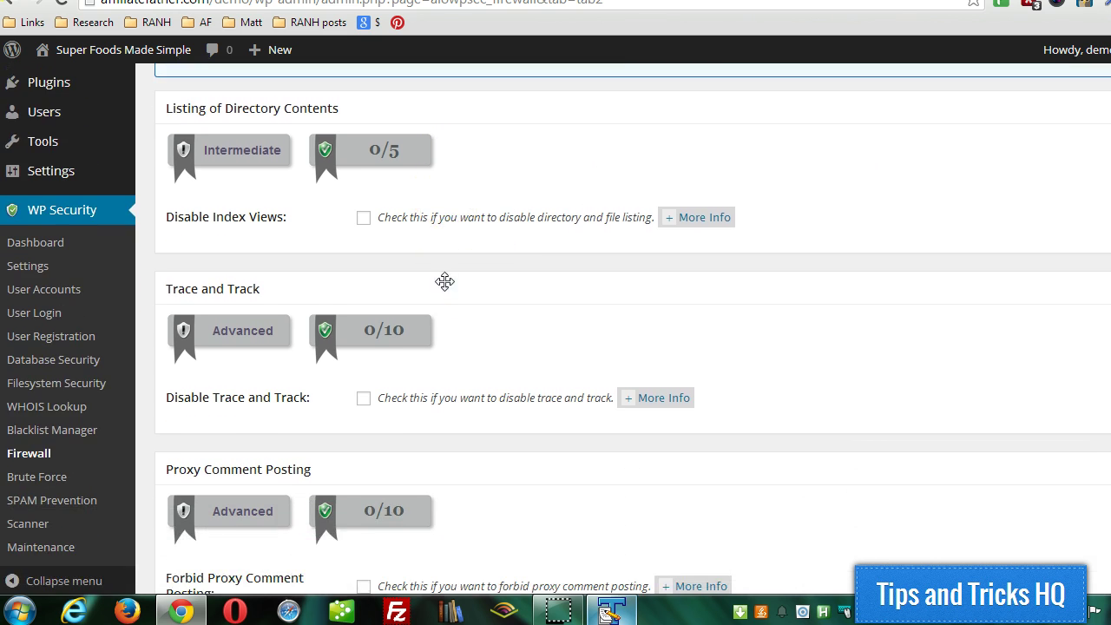
scroll(446, 287, down, 4)
scroll(446, 286, up, 2)
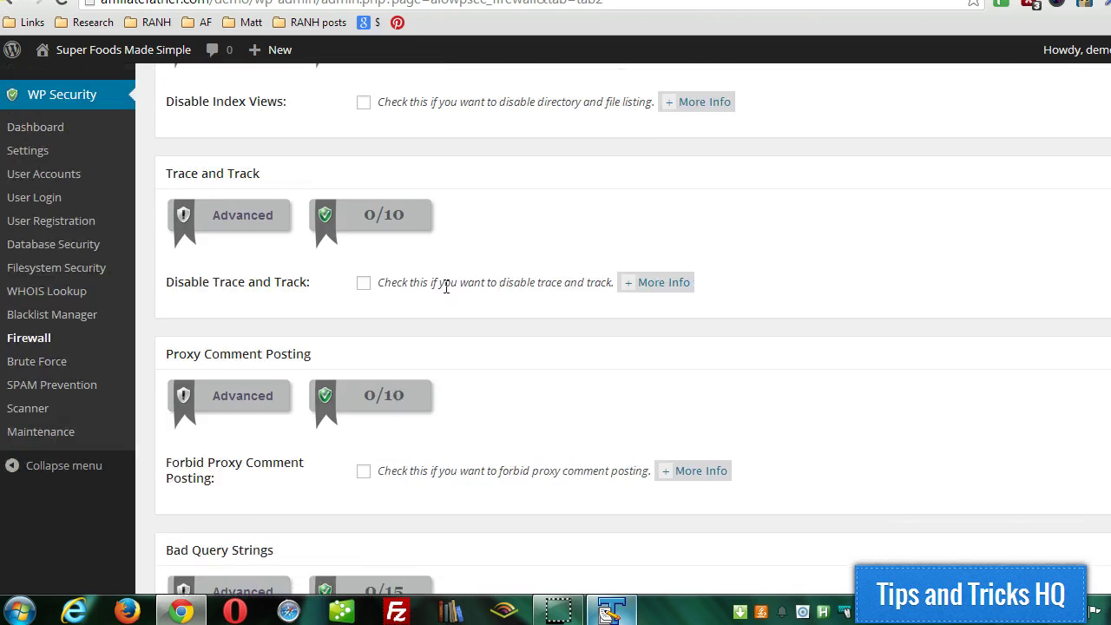
scroll(445, 286, up, 5)
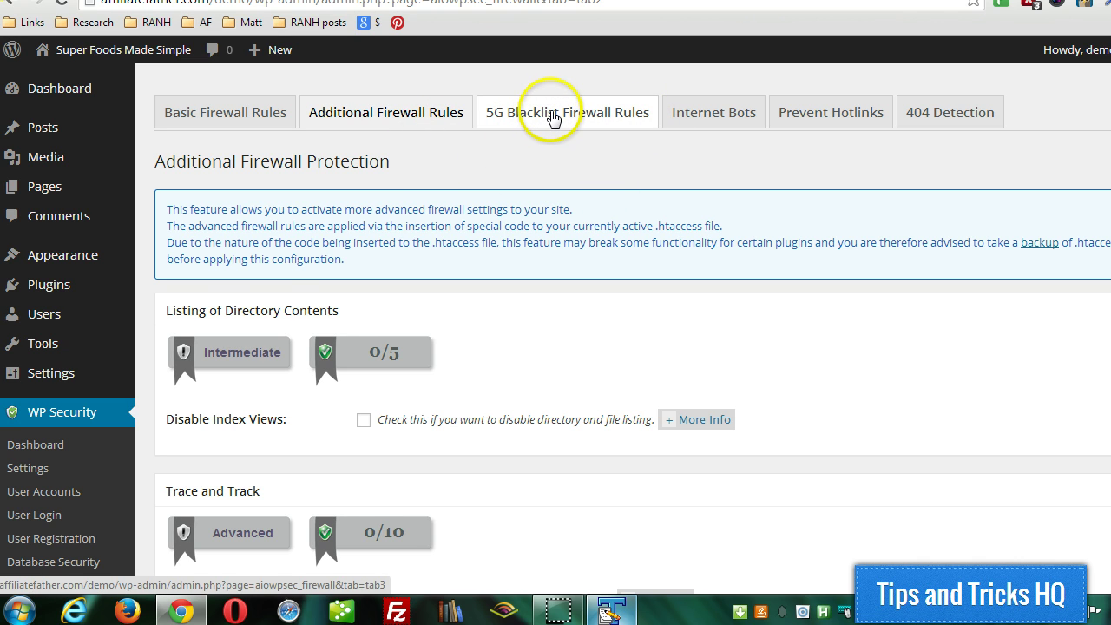
scroll(547, 122, down, 2)
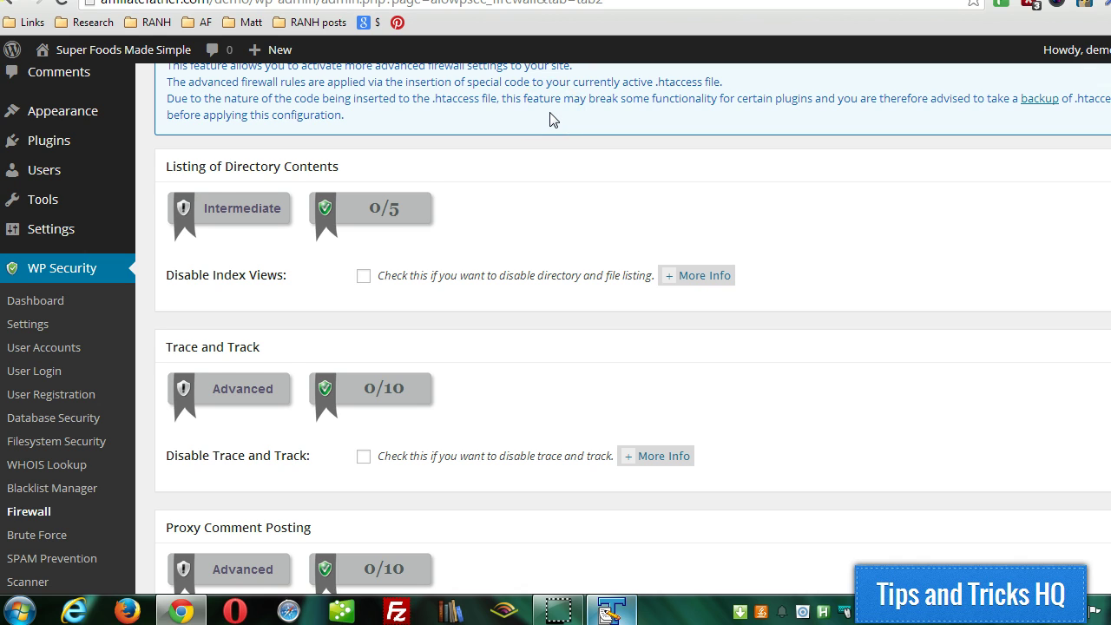
scroll(550, 119, down, 1)
middle_click(550, 111)
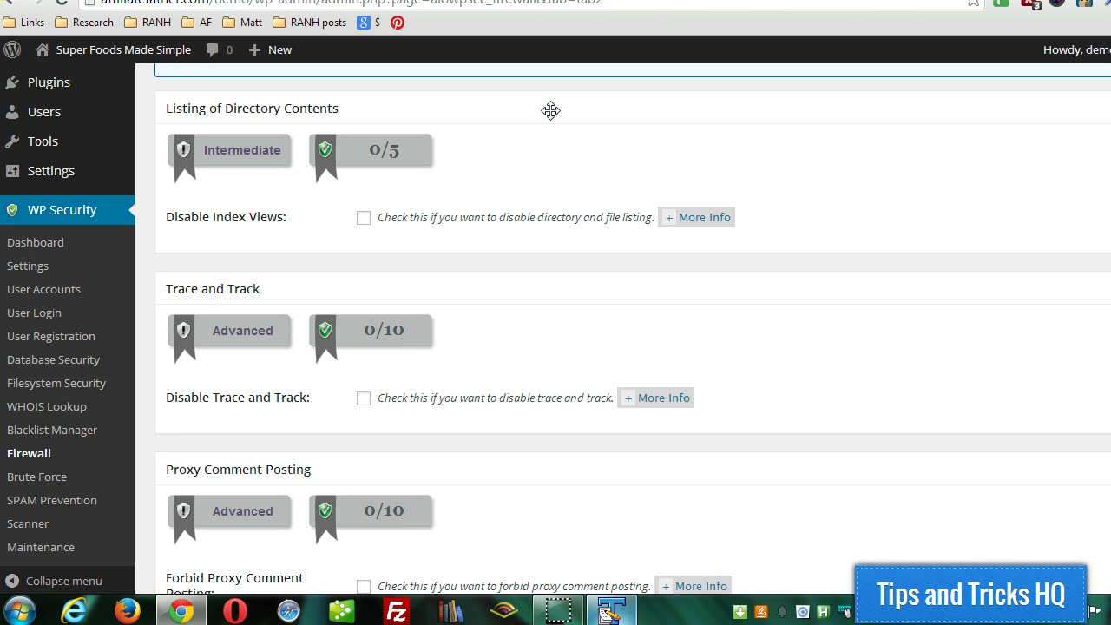
click(533, 112)
click(489, 212)
scroll(483, 234, up, 2)
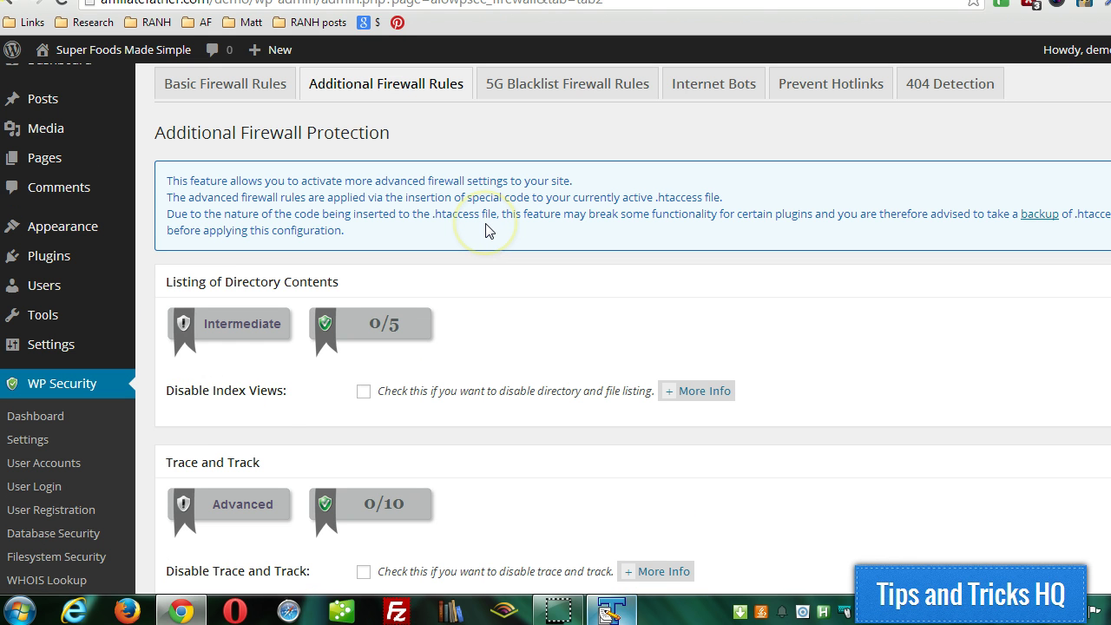